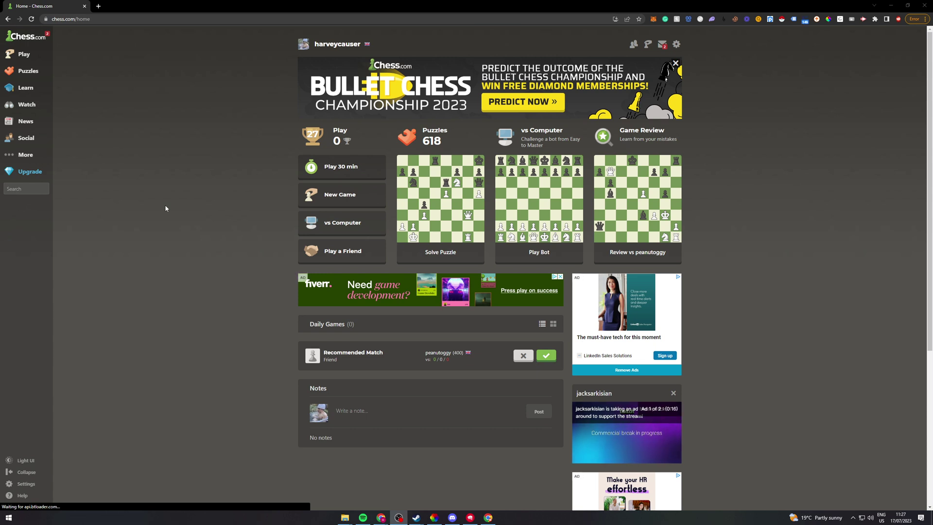
Step: Open a game against the Chess.com computer from the Play Bot card
{"action": "left_click", "coordinate": [542, 204]}
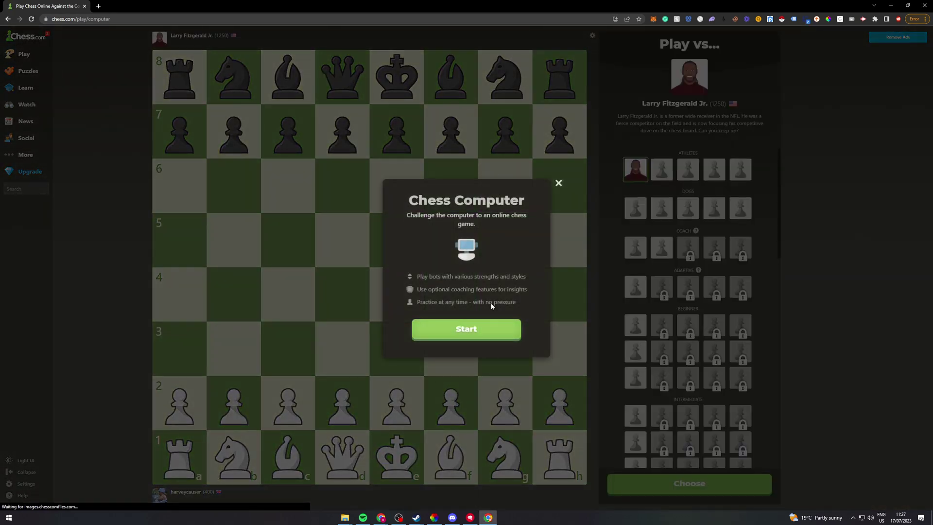
{"action": "left_click", "coordinate": [559, 183]}
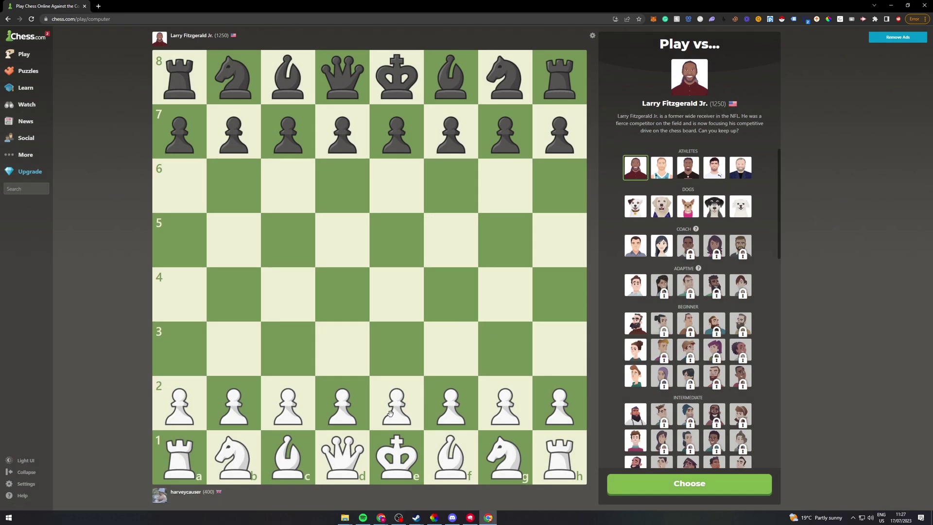
{"action": "right_click", "coordinate": [396, 313]}
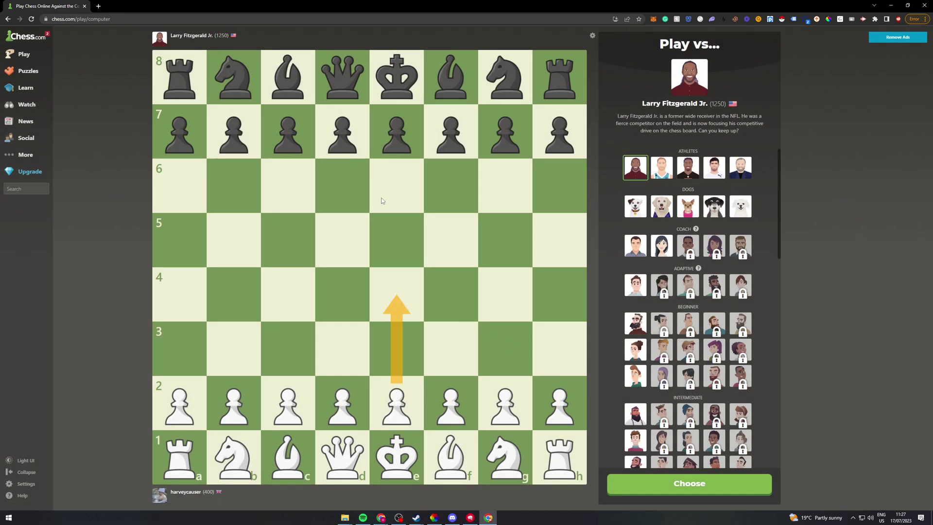
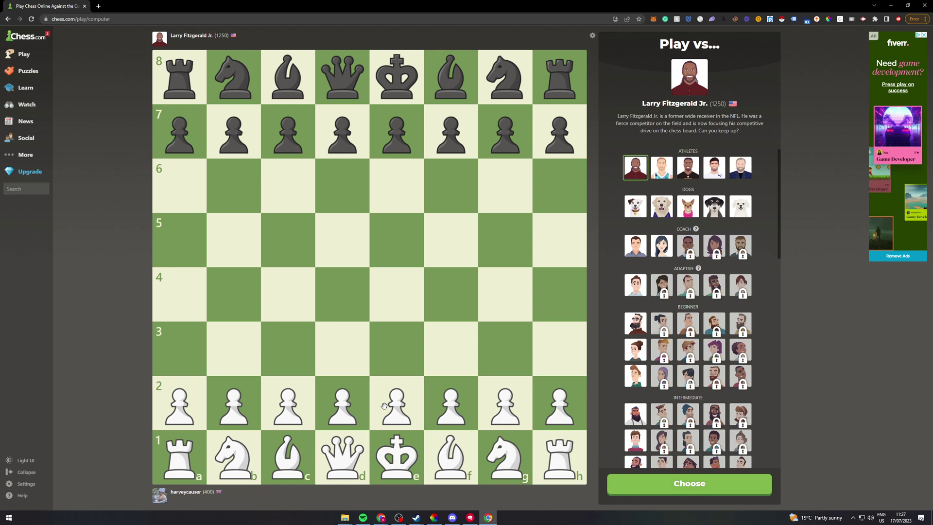
Step: Open against the Larry Fitzgerald Jr. bot with 1.e4, answered by e5
{"action": "mouse_move", "coordinate": [384, 406]}
{"action": "left_mouse_down"}
{"action": "mouse_move", "coordinate": [394, 408]}
{"action": "mouse_move", "coordinate": [397, 293]}
{"action": "left_mouse_up"}
{"action": "left_click", "coordinate": [342, 404]}
{"action": "left_click", "coordinate": [287, 403]}
{"action": "left_click", "coordinate": [233, 403]}
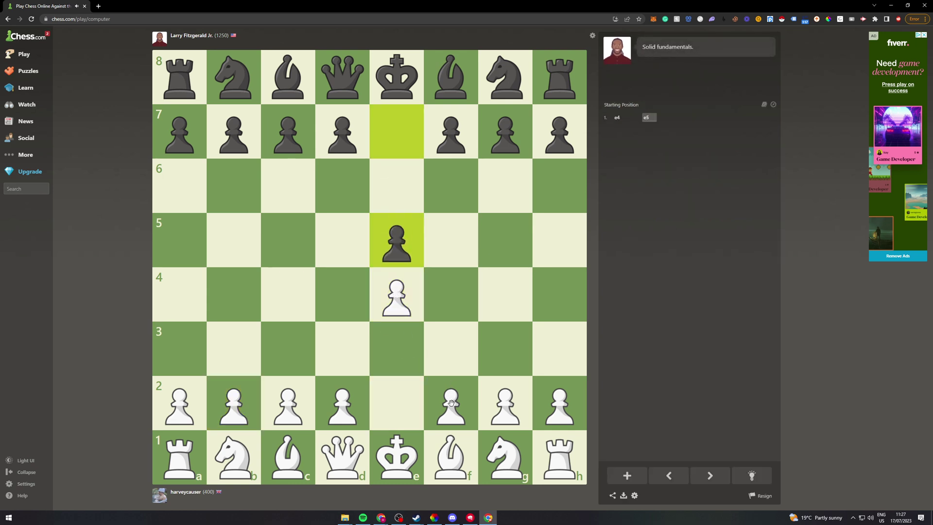
{"action": "left_click", "coordinate": [394, 287]}
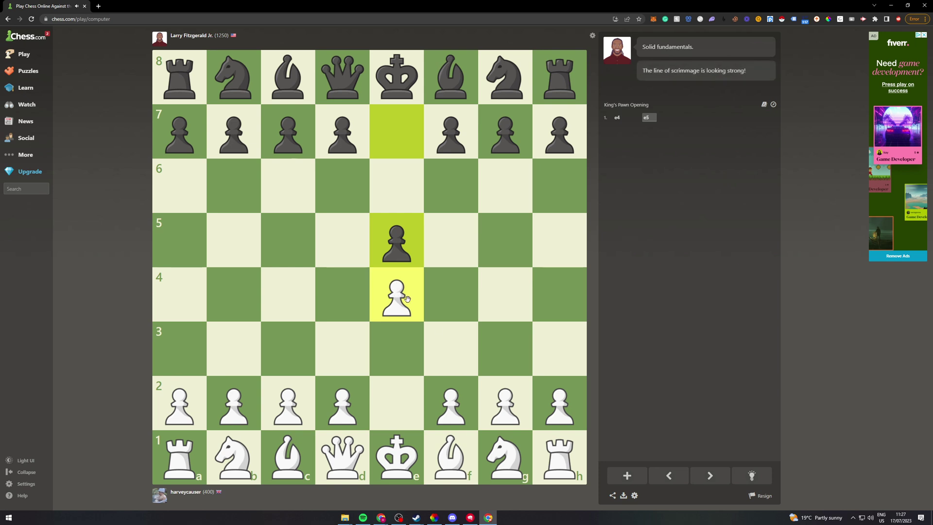
{"action": "right_click", "coordinate": [457, 406]}
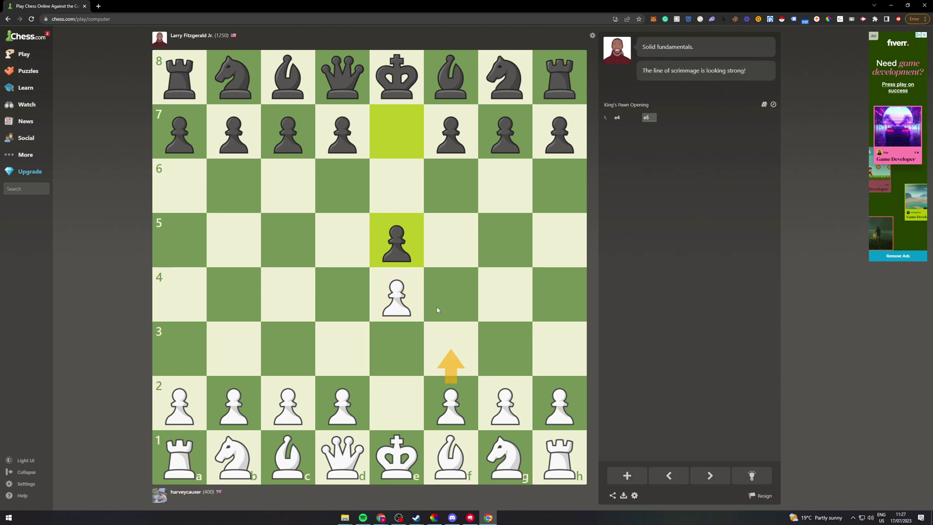
{"action": "right_click", "coordinate": [436, 402]}
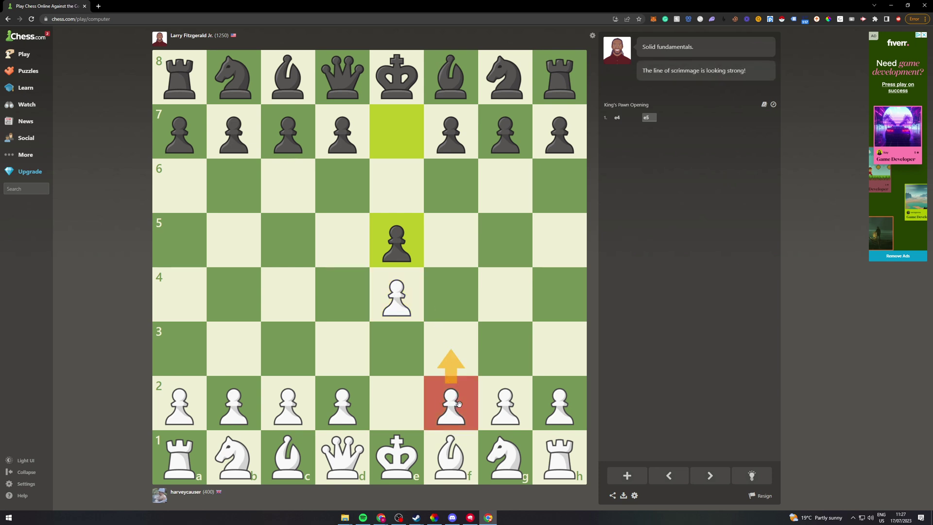
{"action": "right_click", "coordinate": [501, 402]}
{"action": "left_click", "coordinate": [449, 403]}
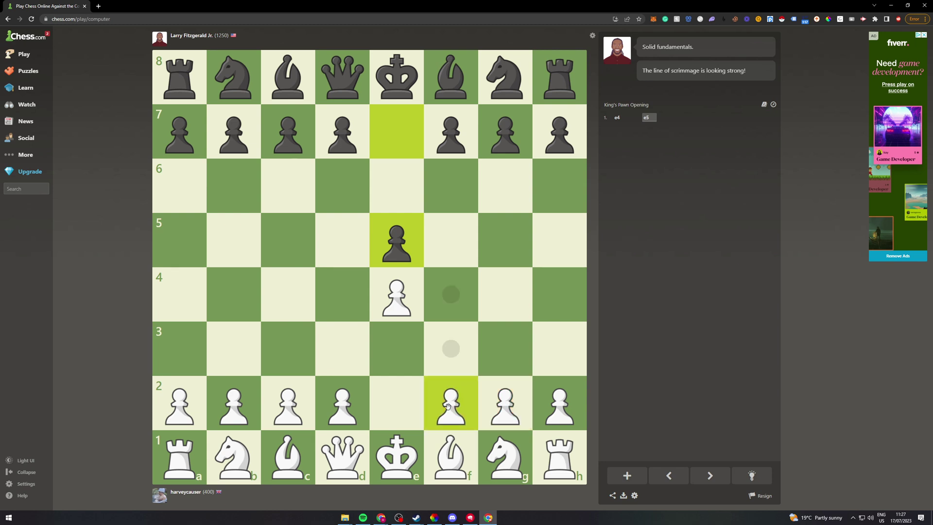
{"action": "left_click", "coordinate": [447, 405]}
{"action": "right_click", "coordinate": [449, 407]}
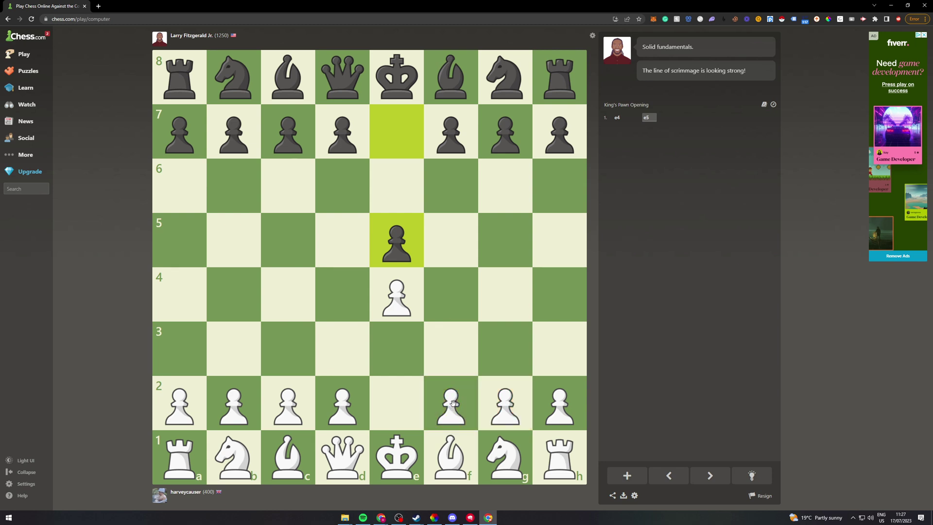
{"action": "left_click_drag", "start_coordinate": [450, 404], "coordinate": [451, 355]}
{"action": "left_click", "coordinate": [451, 404]}
{"action": "left_click", "coordinate": [344, 459]}
{"action": "right_click_drag", "start_coordinate": [342, 405], "coordinate": [396, 350]}
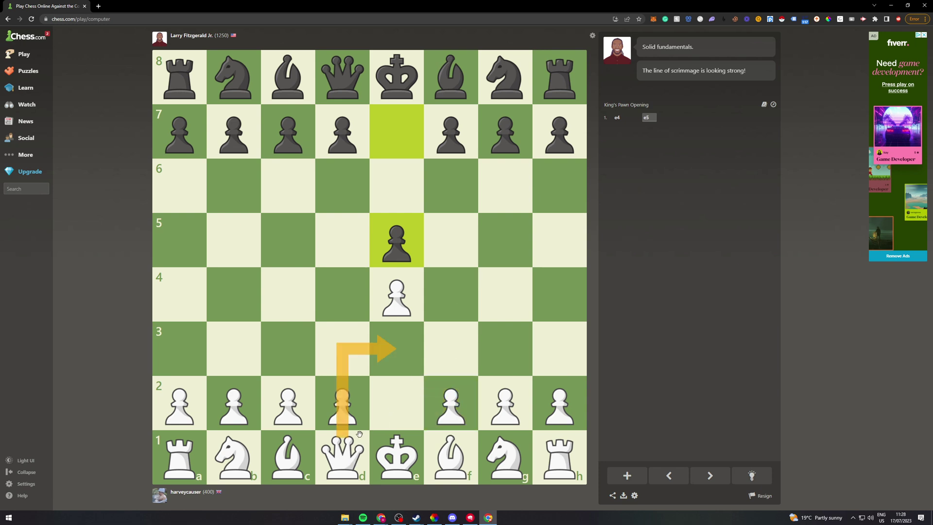
{"action": "right_click", "coordinate": [347, 455]}
{"action": "right_click", "coordinate": [346, 456]}
{"action": "right_click_drag", "start_coordinate": [346, 452], "coordinate": [394, 419]}
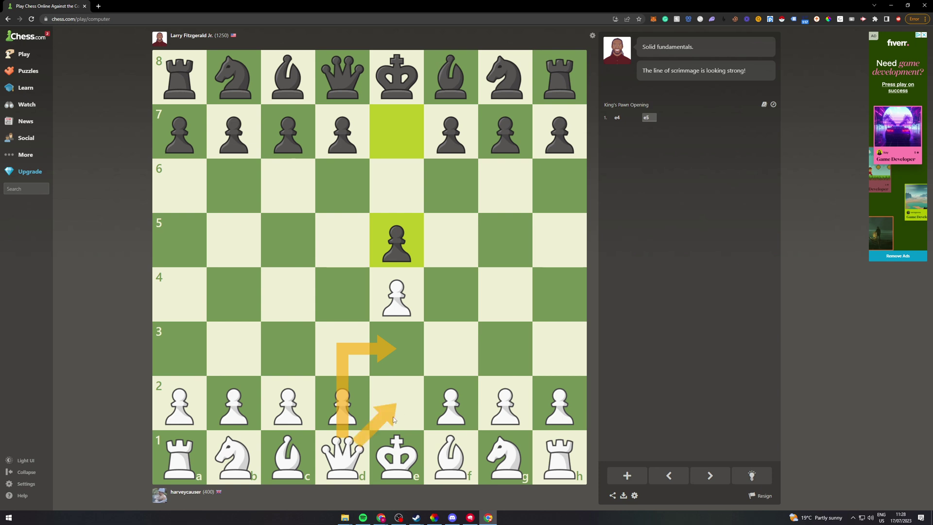
{"action": "right_click", "coordinate": [346, 452]}
{"action": "right_click", "coordinate": [288, 349]}
{"action": "right_click", "coordinate": [343, 452]}
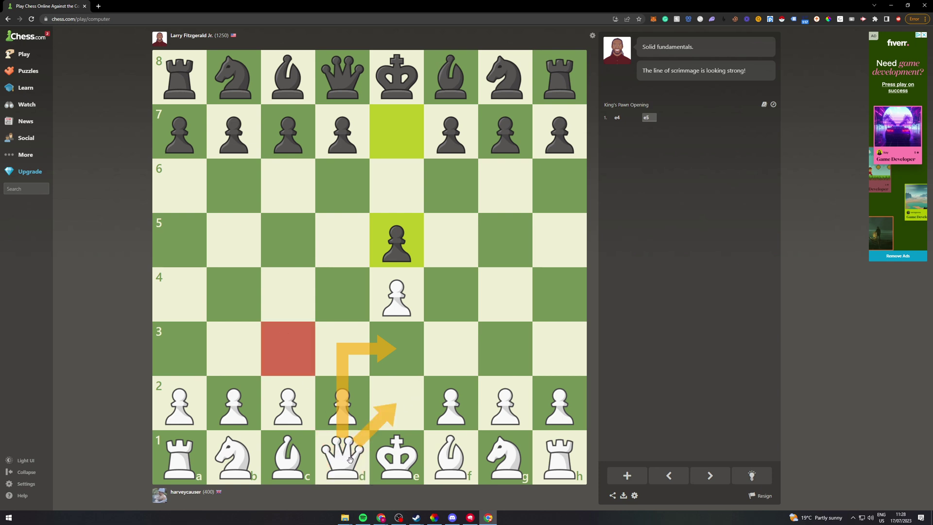
{"action": "right_click", "coordinate": [350, 456]}
{"action": "right_click", "coordinate": [451, 348]}
Step: Mark h5 red as the target square, clearing the trial marks on e2 and d1
{"action": "right_click", "coordinate": [393, 405]}
{"action": "right_click", "coordinate": [343, 457]}
{"action": "left_click", "coordinate": [343, 458]}
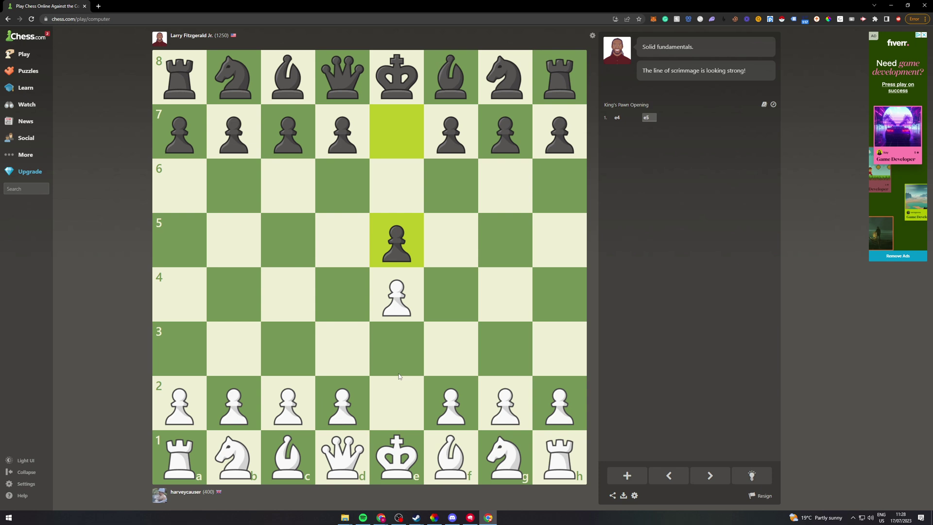
{"action": "right_click", "coordinate": [343, 458]}
{"action": "right_click", "coordinate": [549, 247]}
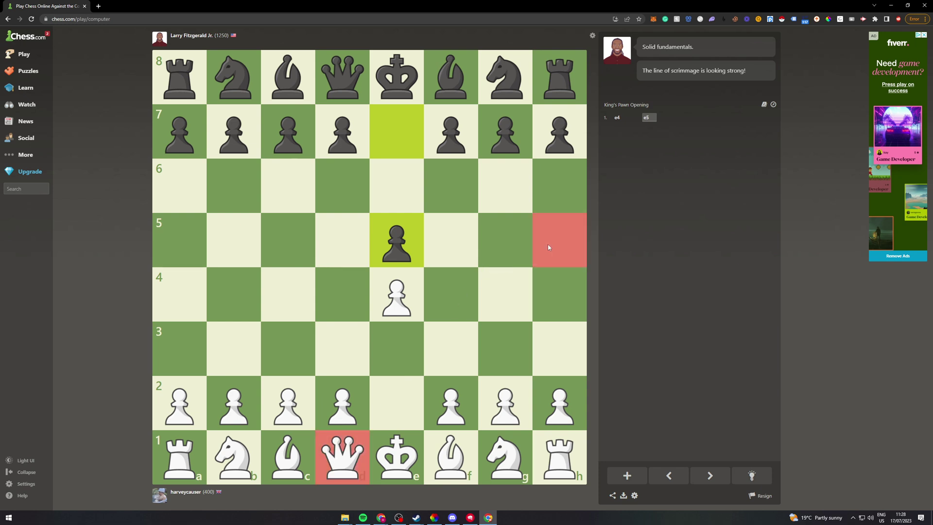
{"action": "right_click", "coordinate": [345, 440]}
Step: Sketch queen arrows from d1 to h5, c4 and d6, then erase them
{"action": "left_click_drag", "start_coordinate": [345, 458], "coordinate": [561, 248]}
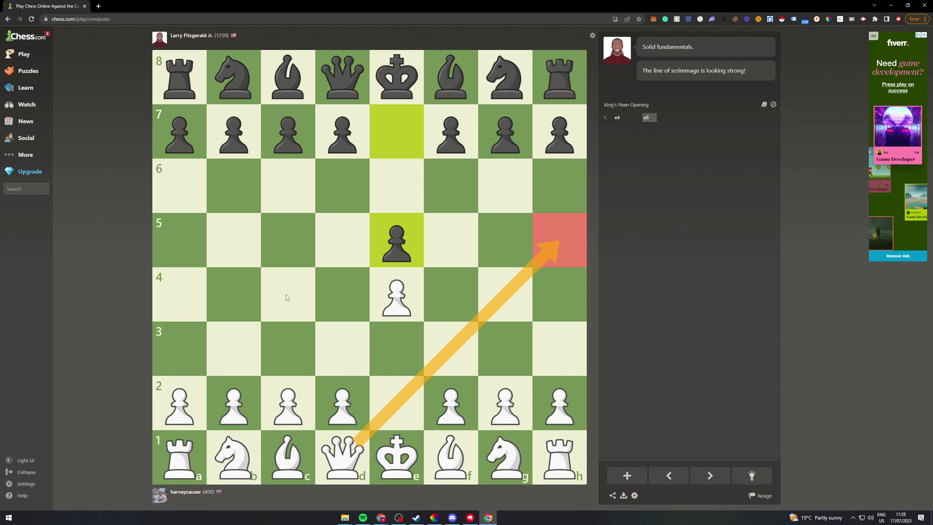
{"action": "left_click_drag", "start_coordinate": [343, 458], "coordinate": [288, 296]}
{"action": "left_click_drag", "start_coordinate": [343, 458], "coordinate": [339, 194]}
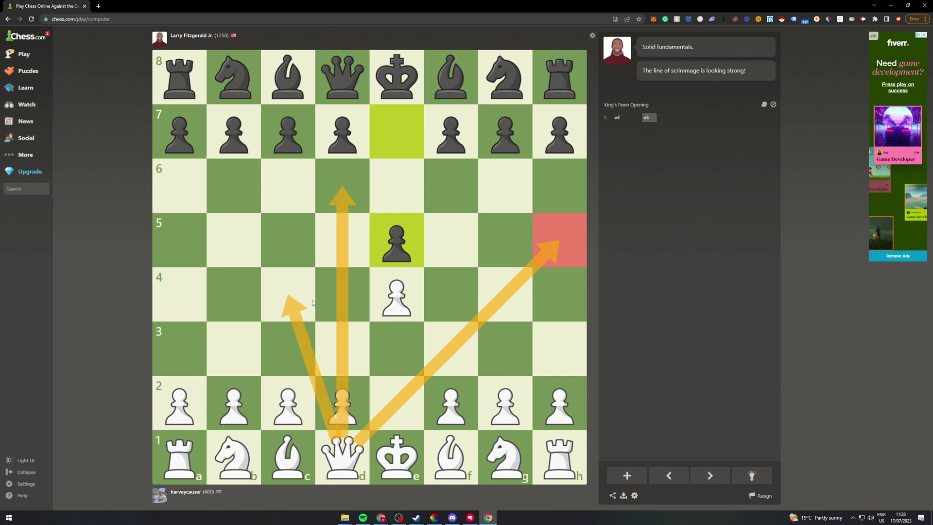
{"action": "right_click", "coordinate": [338, 457]}
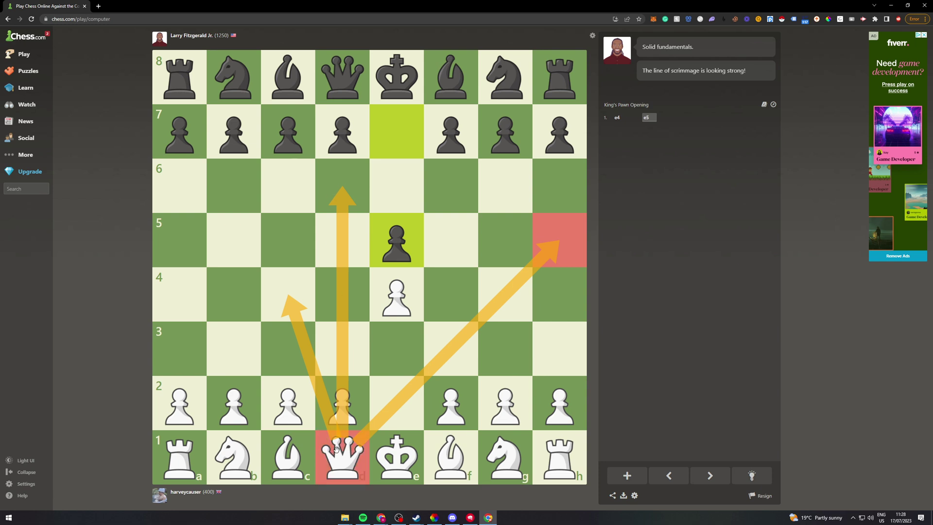
{"action": "right_click", "coordinate": [337, 448]}
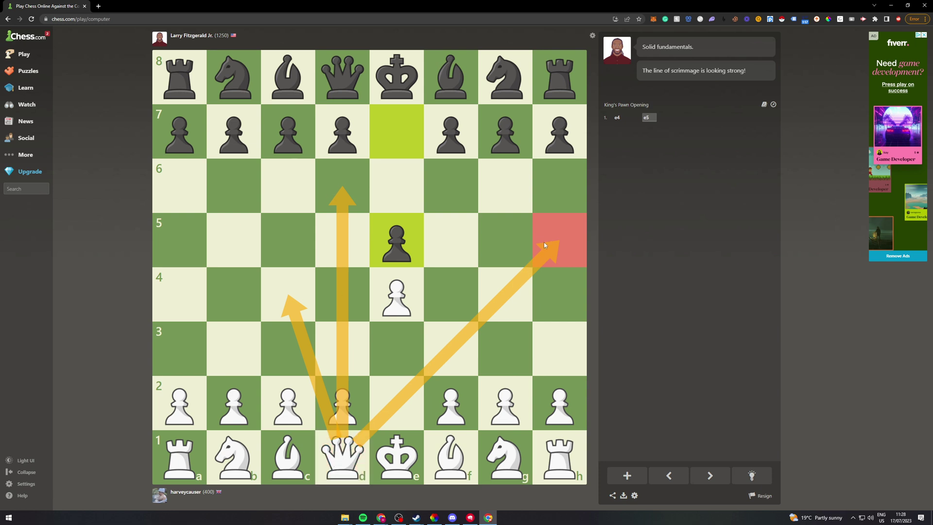
{"action": "left_click_drag", "start_coordinate": [545, 245], "coordinate": [342, 451]}
{"action": "mouse_move", "coordinate": [348, 179]}
{"action": "left_mouse_down"}
{"action": "mouse_move", "coordinate": [342, 456]}
{"action": "mouse_move", "coordinate": [288, 300]}
{"action": "left_mouse_up"}
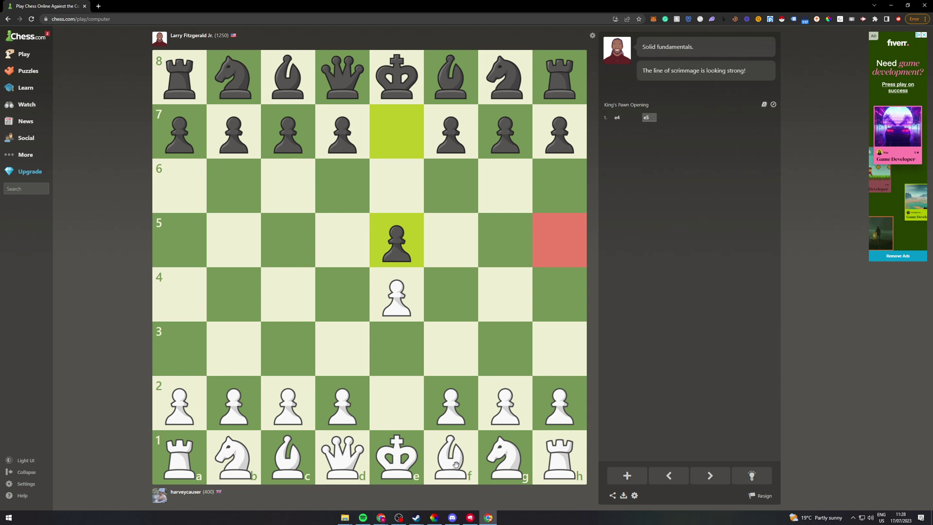
Step: Play Nf3, Nc3 and Bc4, marking the bishop and knight target squares first
{"action": "right_click", "coordinate": [293, 307]}
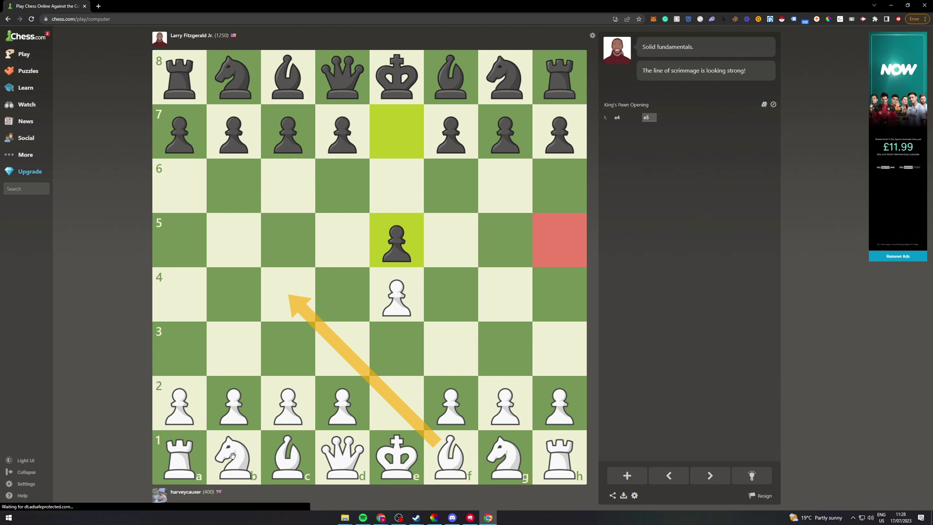
{"action": "mouse_move", "coordinate": [505, 459]}
{"action": "left_mouse_down"}
{"action": "mouse_move", "coordinate": [456, 331]}
{"action": "mouse_move", "coordinate": [451, 349]}
{"action": "left_mouse_up"}
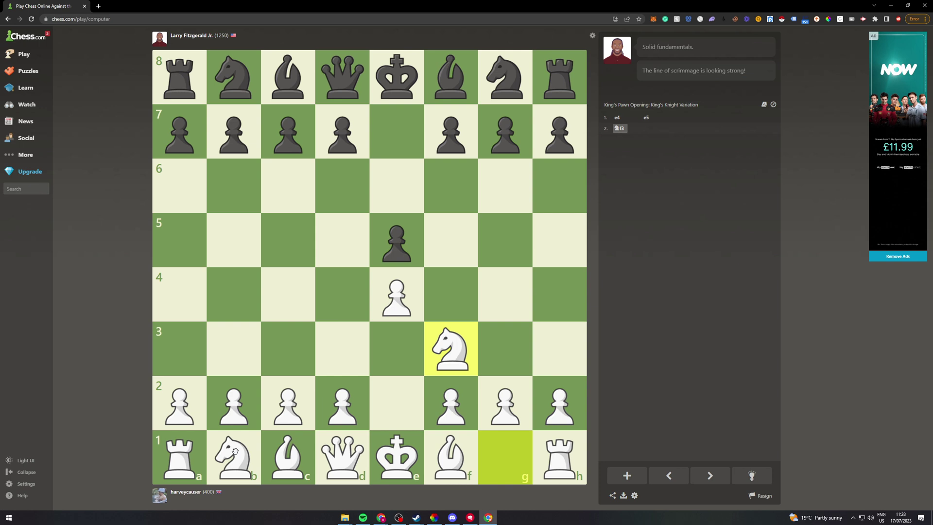
{"action": "right_click", "coordinate": [295, 341]}
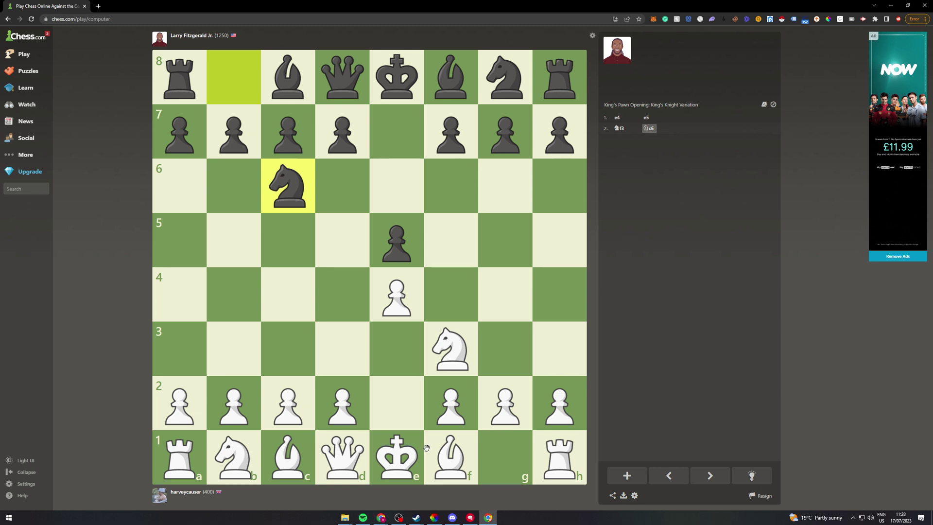
{"action": "right_click", "coordinate": [233, 456]}
{"action": "left_click_drag", "start_coordinate": [234, 459], "coordinate": [287, 349]}
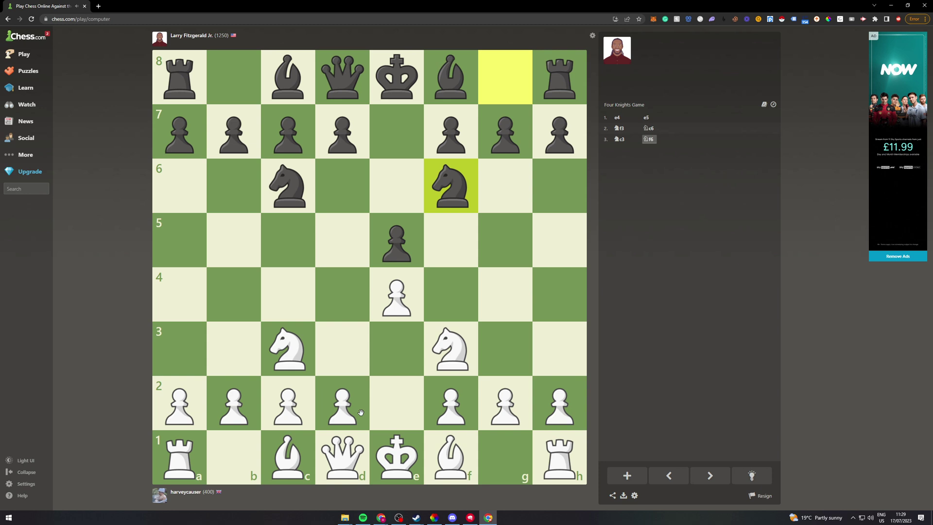
{"action": "mouse_move", "coordinate": [451, 458]}
{"action": "left_mouse_down"}
{"action": "mouse_move", "coordinate": [298, 294]}
{"action": "mouse_move", "coordinate": [285, 293]}
{"action": "left_mouse_up"}
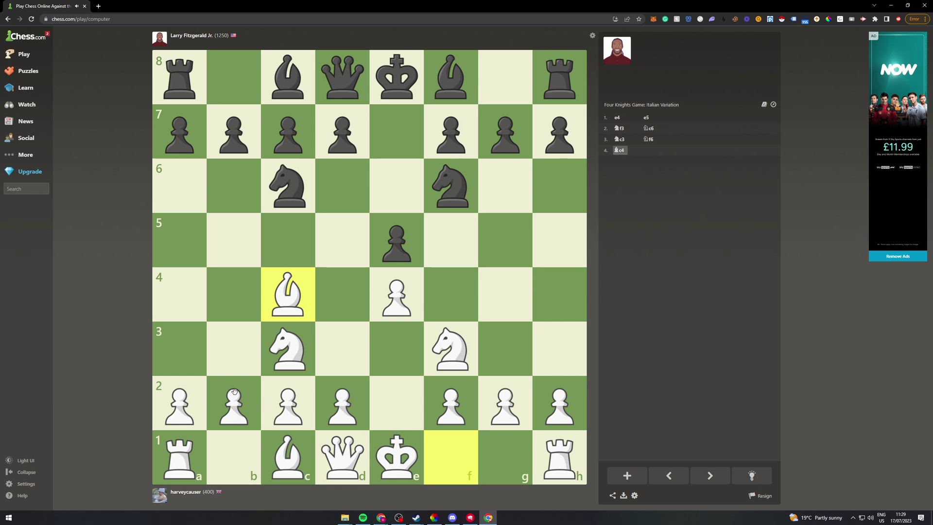